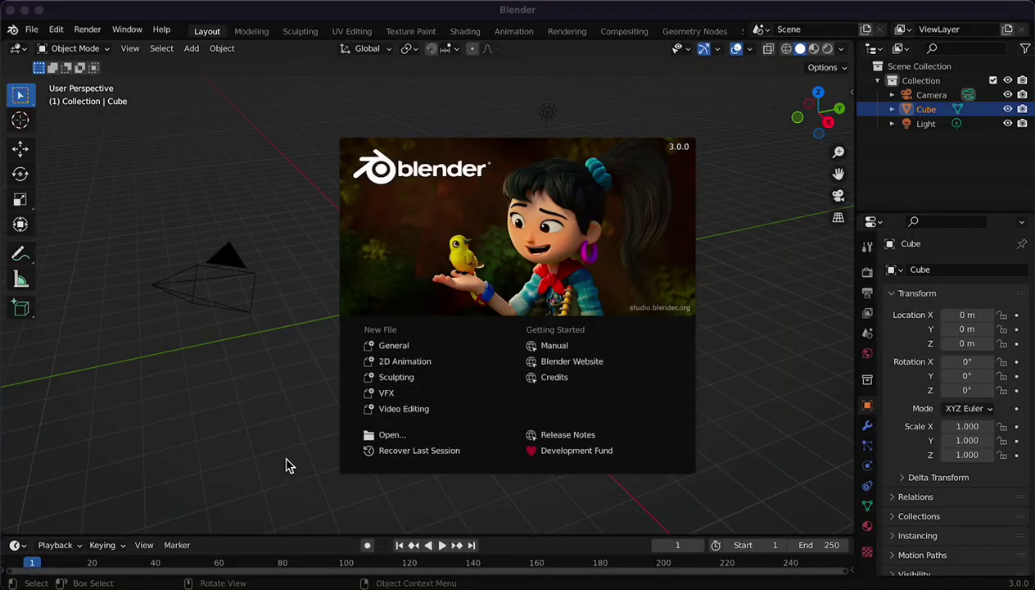
- Add a default emitter particle system with 1000 particles to the cube
click(286, 464)
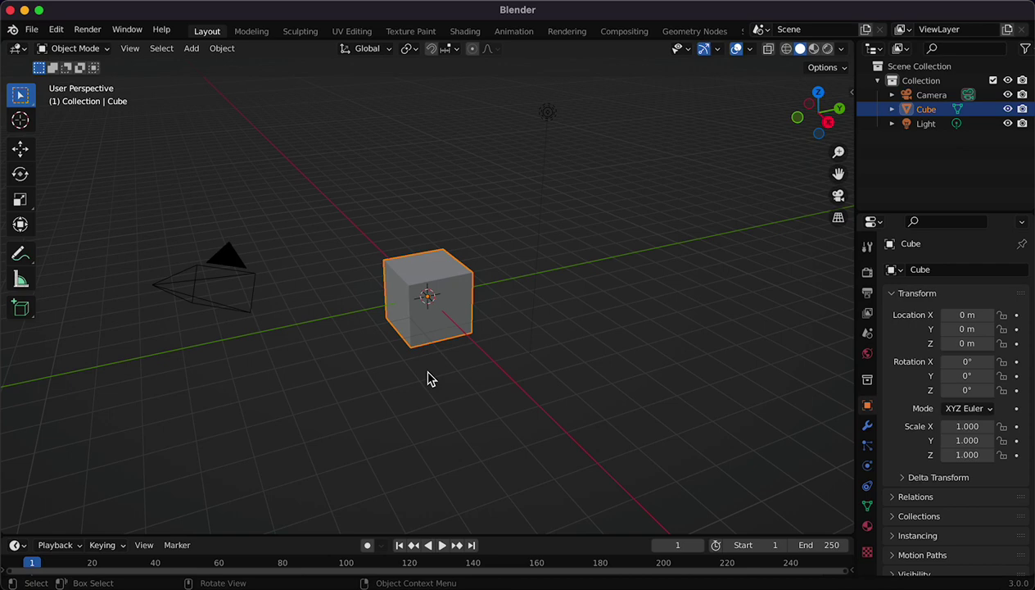
scroll(424, 375, left, 5)
scroll(425, 375, right, 3)
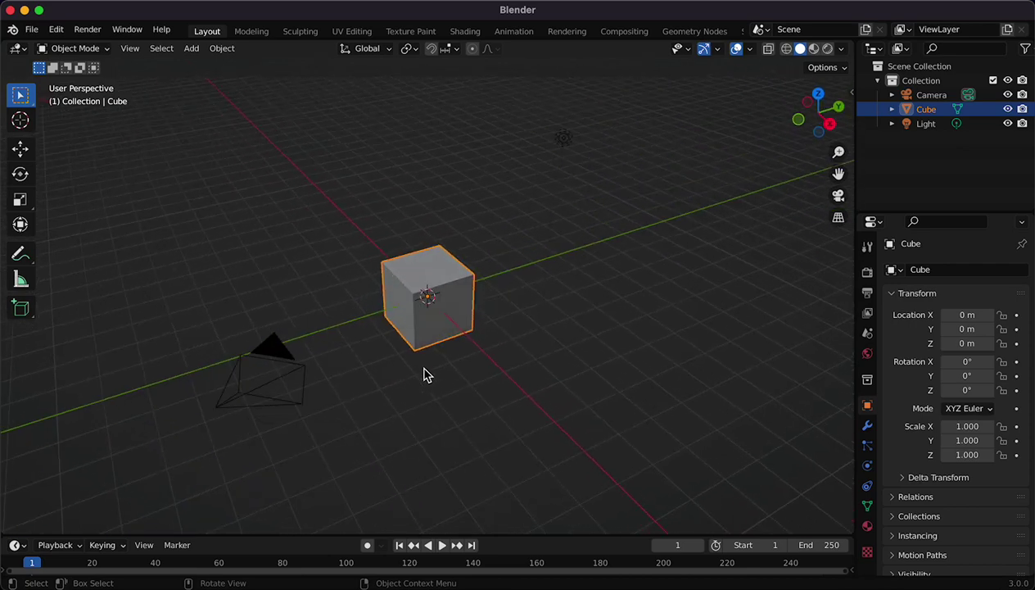
ctrl+scroll(424, 375, up, 2)
ctrl+scroll(425, 375, up, 4)
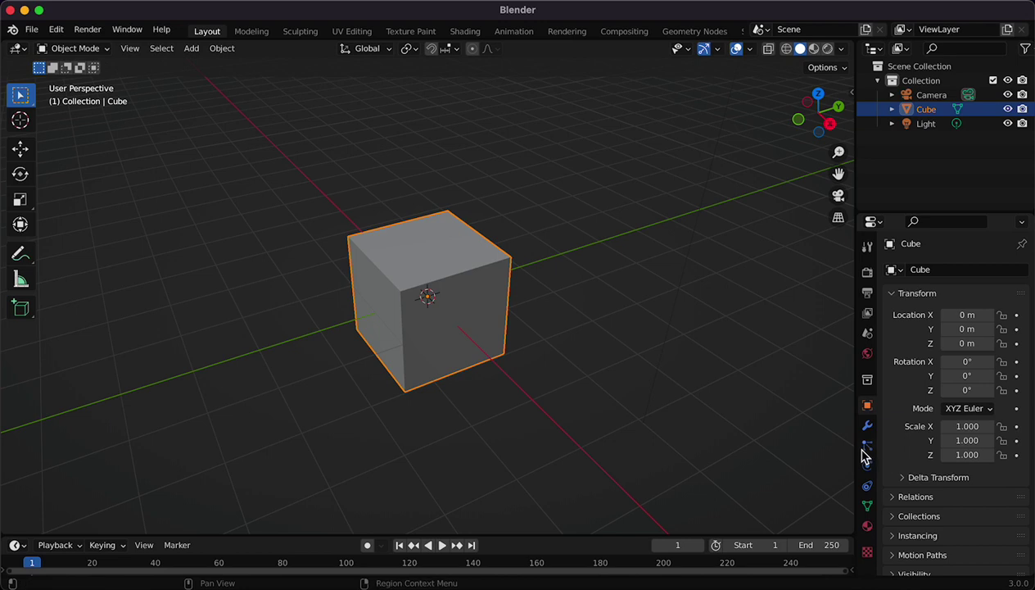
click(867, 445)
click(1023, 272)
scroll(554, 315, up, 4)
scroll(554, 315, up, 4)
scroll(560, 323, down, 3)
ctrl+scroll(560, 324, down, 4)
scroll(560, 323, down, 2)
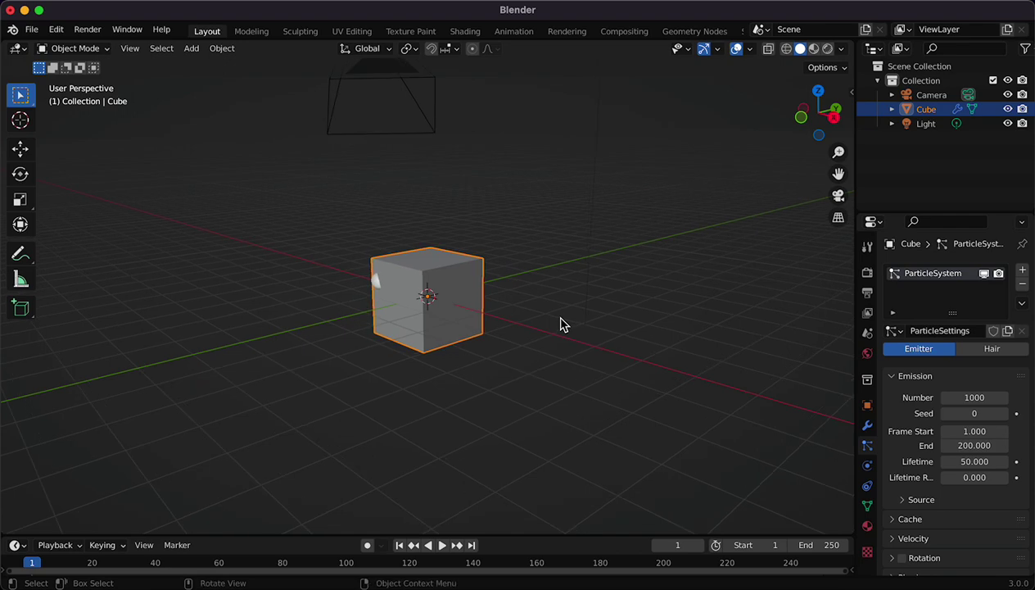
- Play the animation and show the Particles Link (IKPL) add-on in the viewport sidebar
click(442, 546)
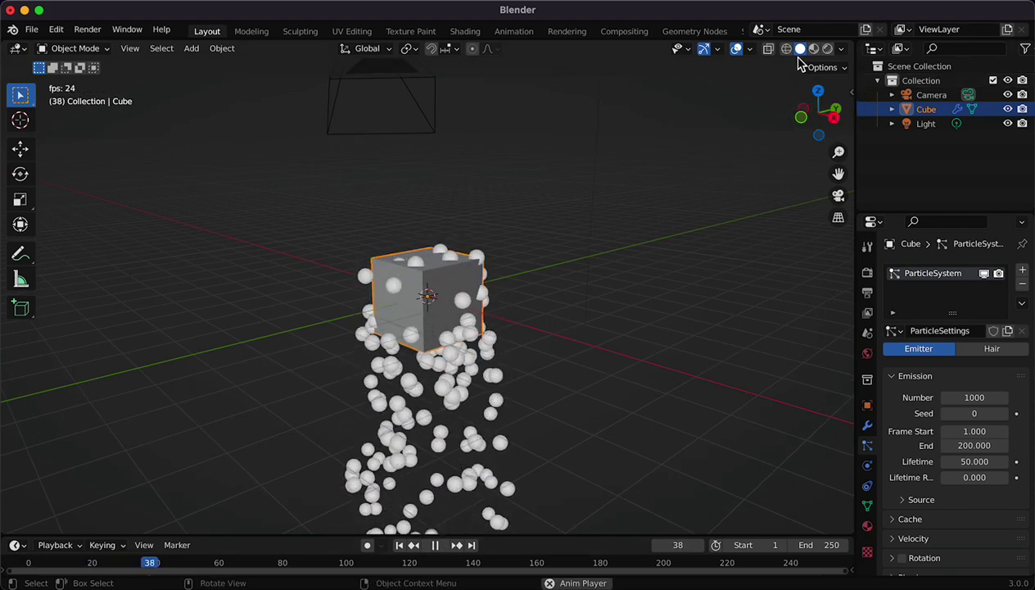
click(703, 49)
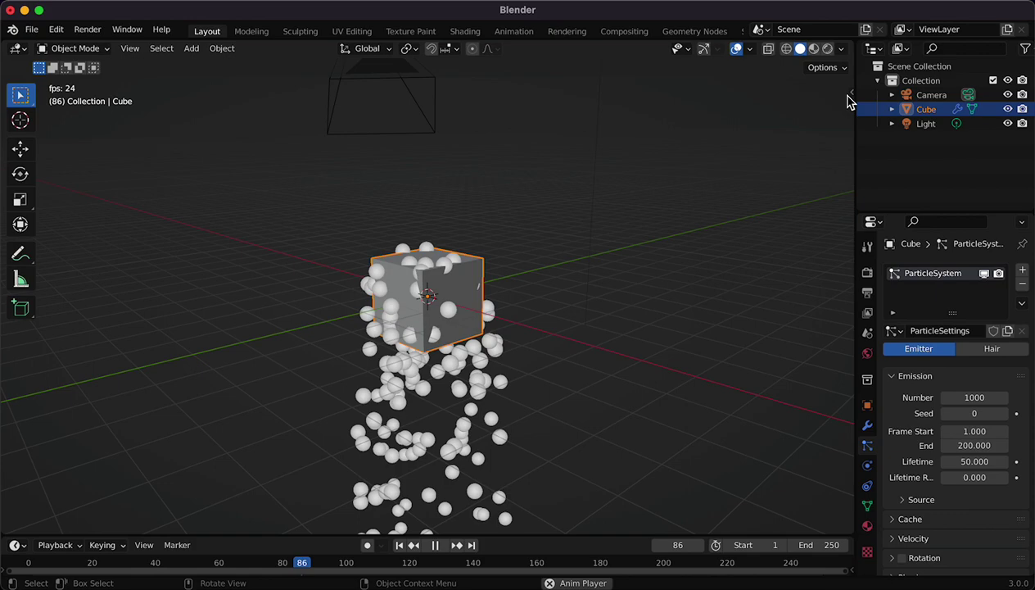
click(851, 95)
click(848, 300)
middle_drag(397, 273, 462, 291)
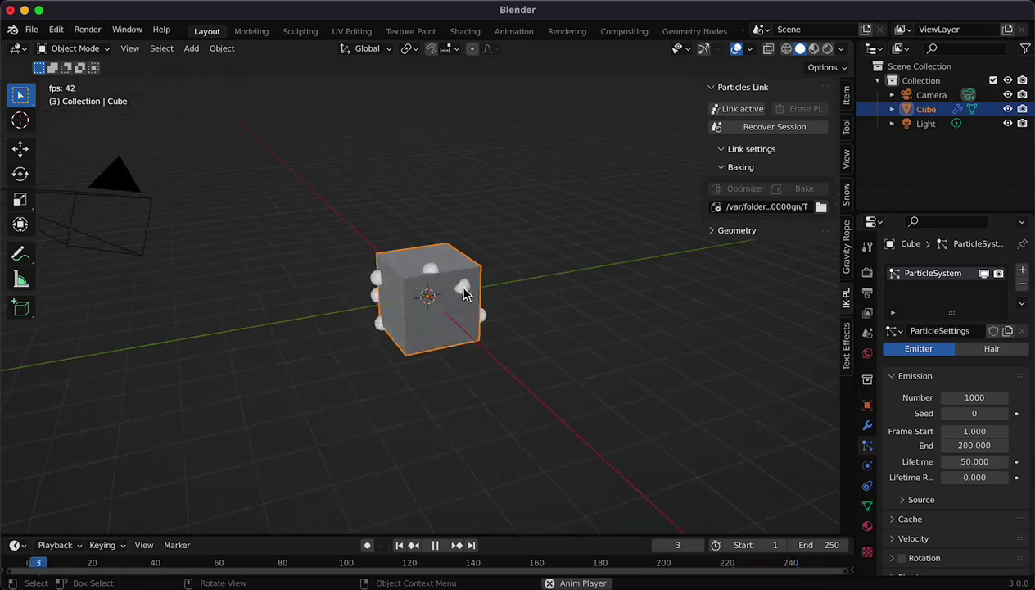
- Link the cube's particles into Cube_1_IKPL and set its mode to 1 (Network)
click(741, 109)
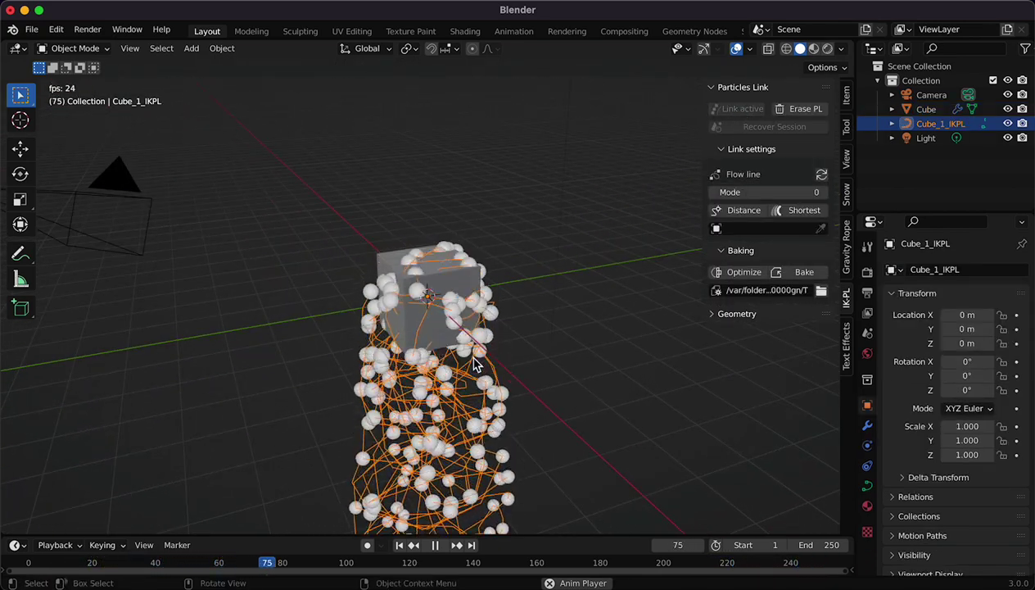
middle_drag(477, 363, 473, 359)
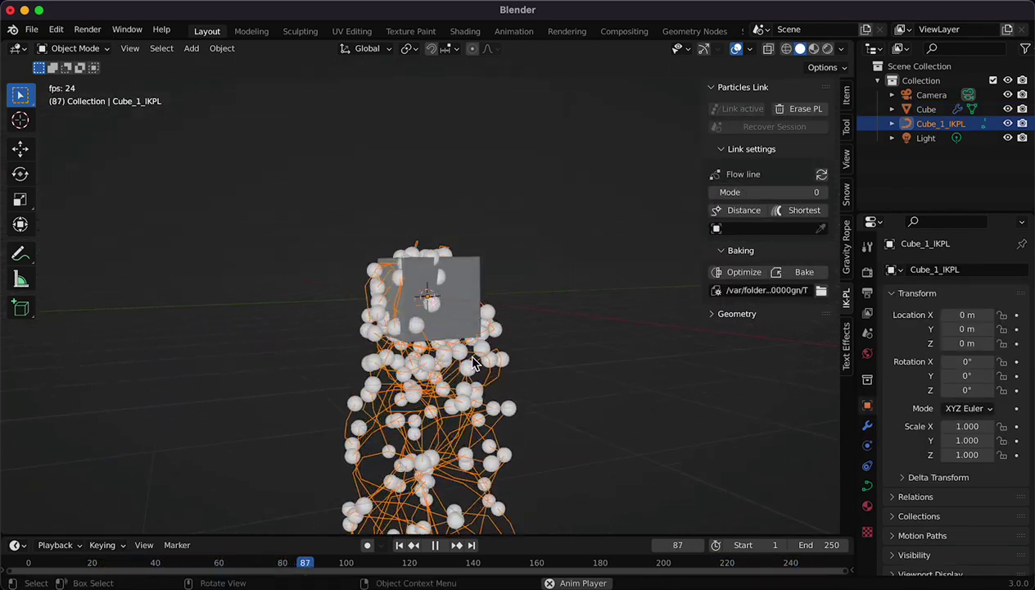
click(822, 192)
mouse_move(655, 295)
middle_down()
mouse_move(603, 317)
mouse_move(600, 385)
middle_up()
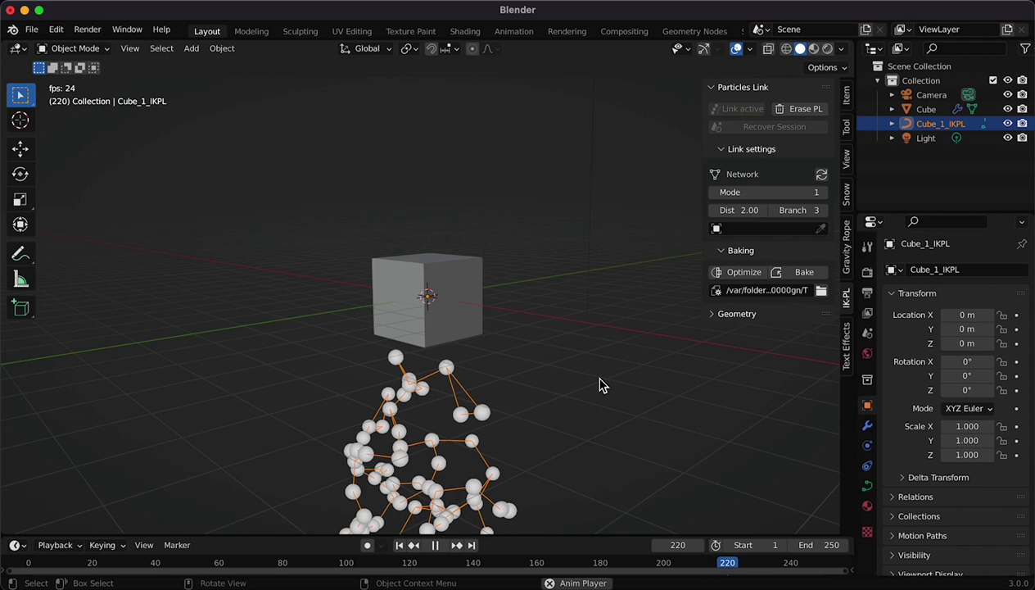
- Give the network curves a round bevel 0.08 m deep
click(729, 250)
click(743, 150)
click(726, 190)
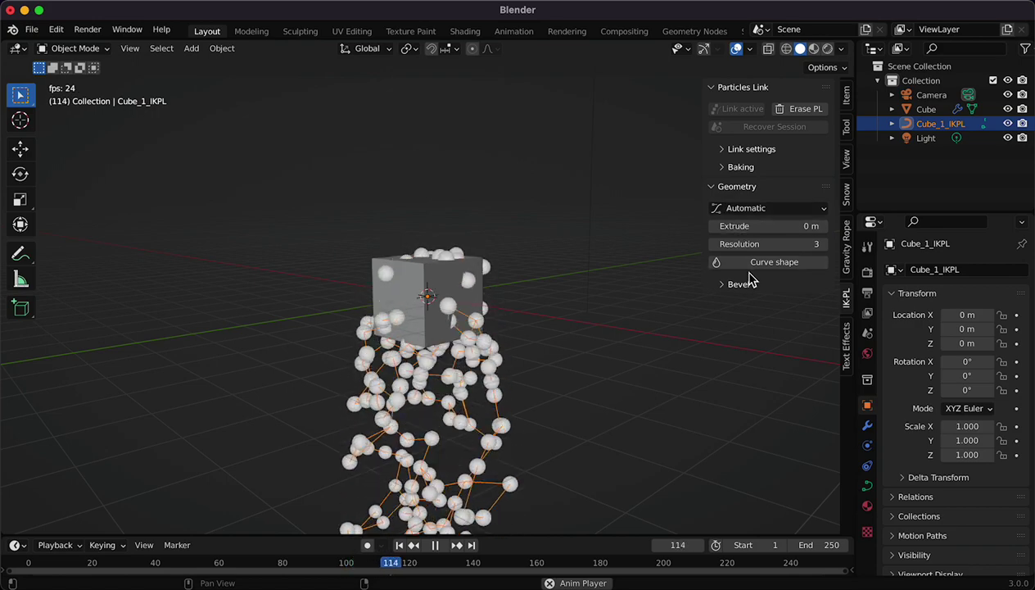
click(738, 285)
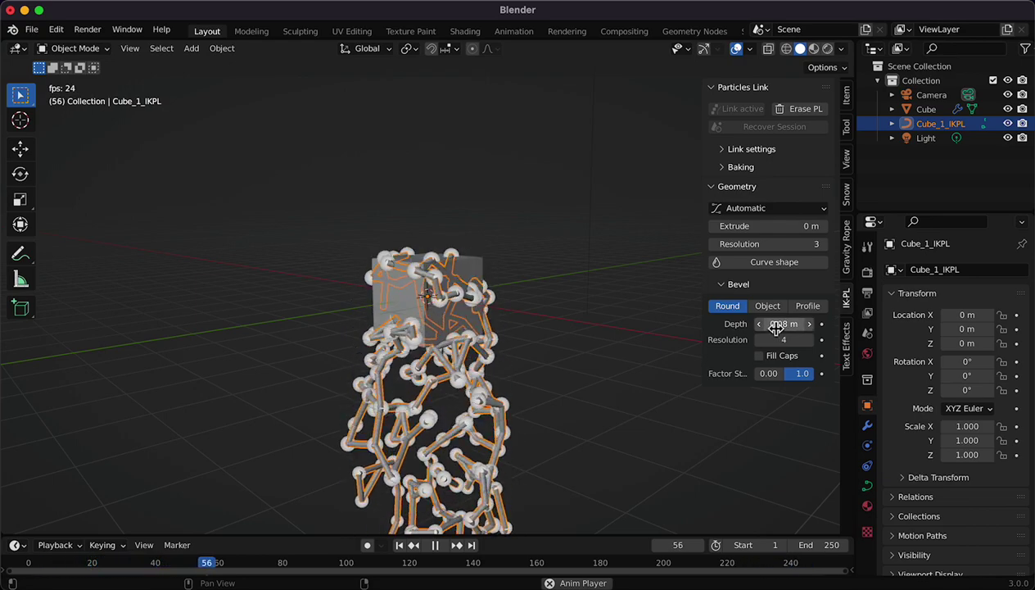
- Pause playback at frame 107
click(435, 545)
scroll(295, 415, right, 5)
scroll(295, 415, right, 5)
scroll(294, 415, right, 5)
scroll(294, 415, right, 5)
scroll(294, 415, right, 5)
scroll(295, 415, right, 3)
scroll(358, 391, left, 5)
scroll(358, 391, right, 5)
scroll(358, 392, right, 3)
scroll(357, 392, right, 3)
scroll(288, 396, left, 5)
scroll(288, 396, left, 2)
scroll(288, 396, right, 5)
- Lower the bevel end factor to 0.281, leaving short tube stubs
middle_drag(288, 396, 425, 244)
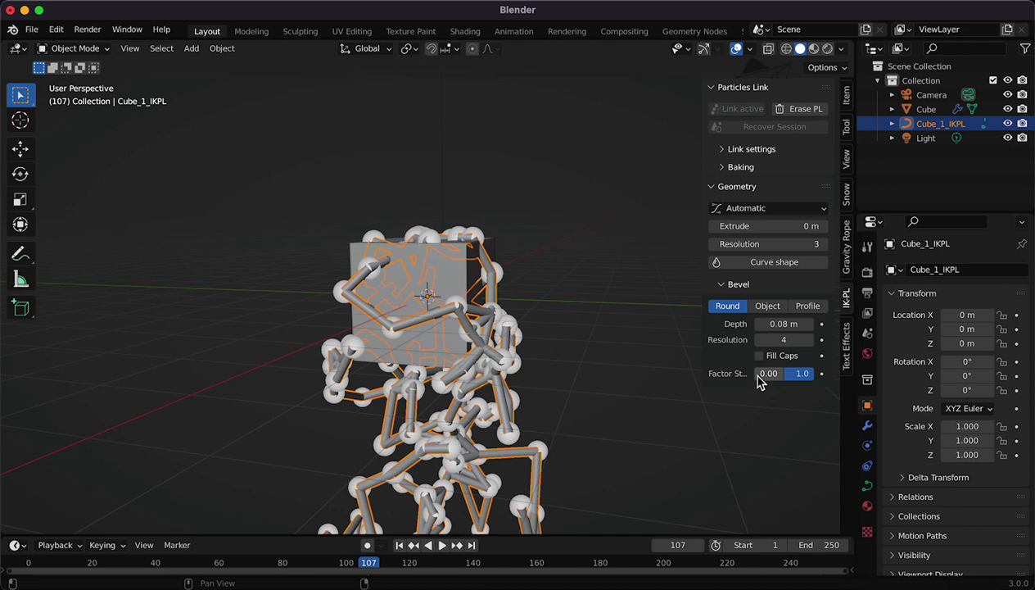
drag(702, 370, 638, 373)
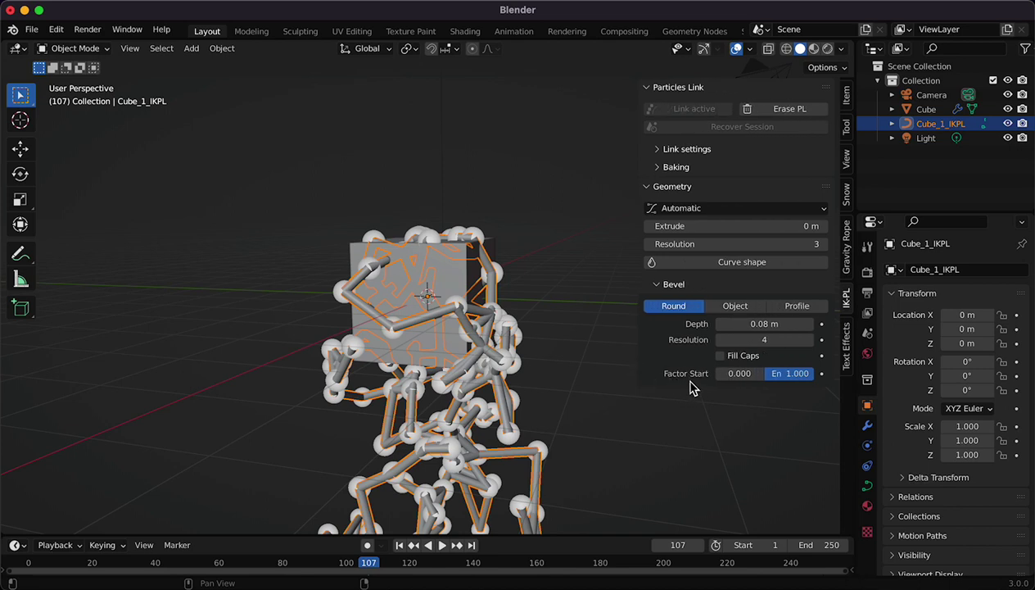
drag(790, 372, 783, 373)
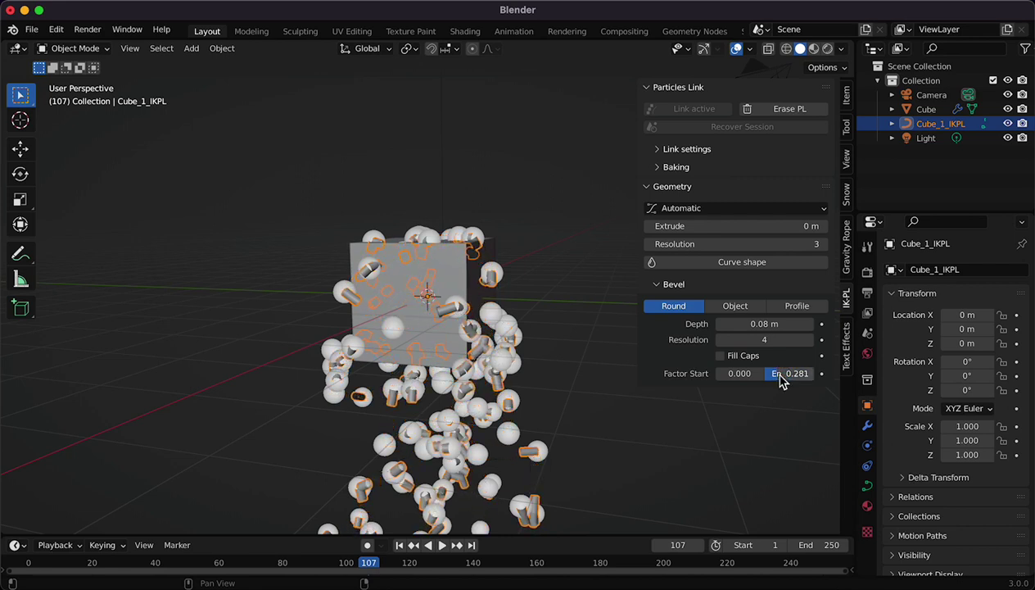
- Create a new material with a red base colour, viewed in Material Preview shading
click(867, 506)
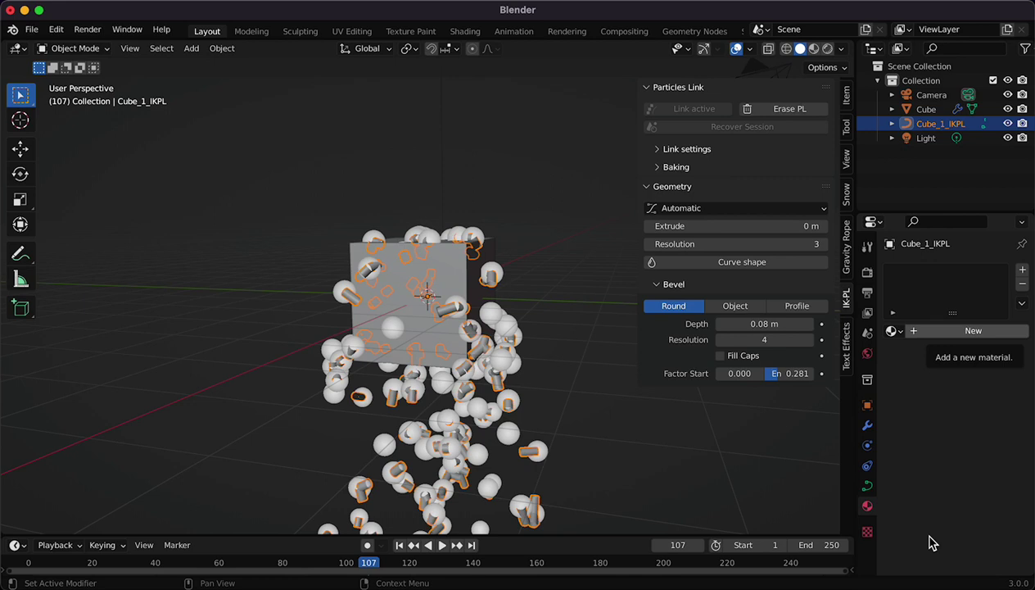
click(941, 331)
click(972, 484)
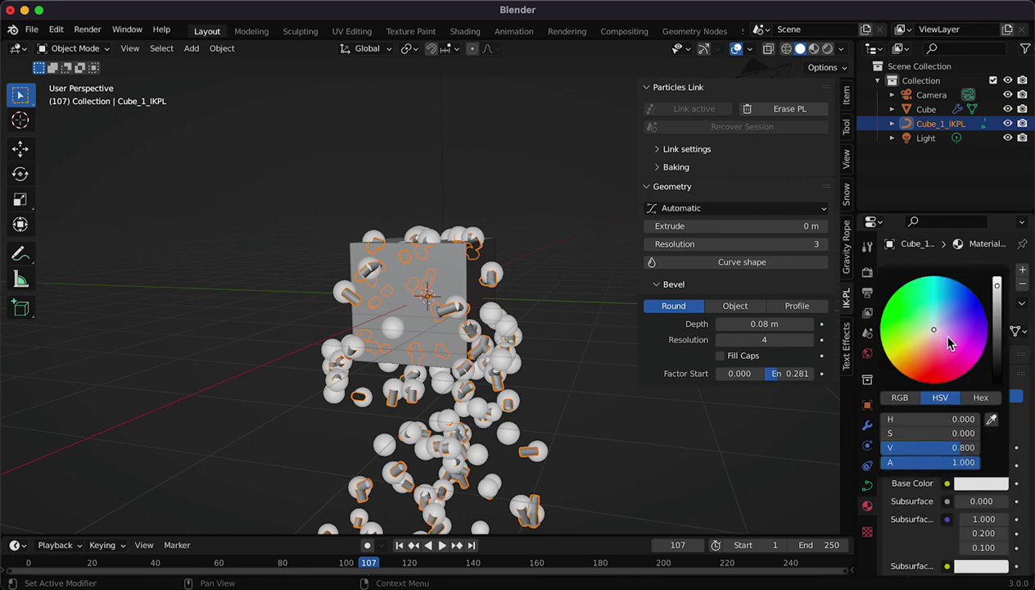
drag(950, 344, 933, 372)
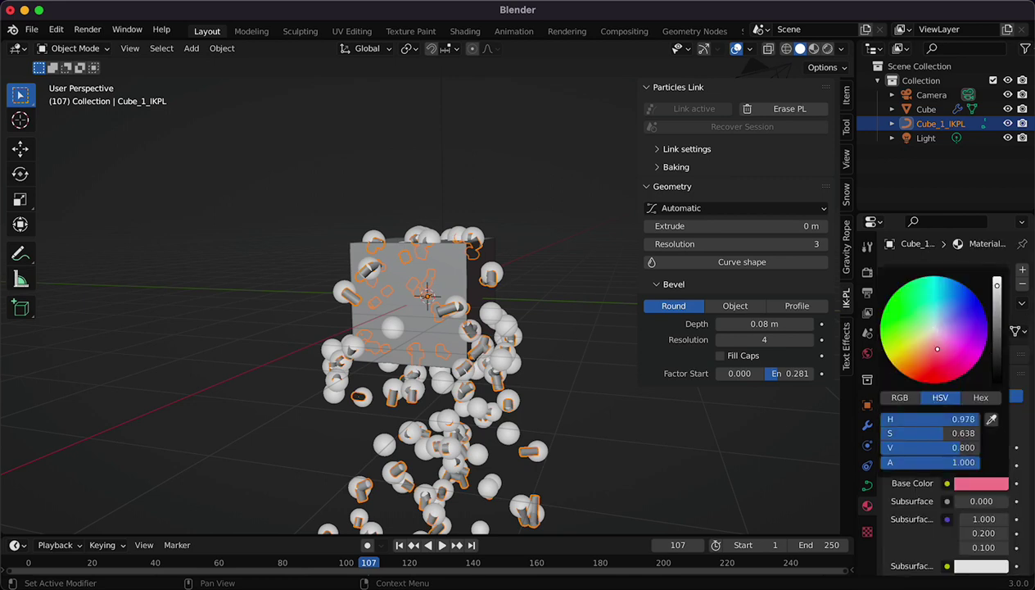
click(818, 51)
middle_drag(458, 278, 508, 301)
- Set the material's emission colour to bright orange
scroll(926, 475, down, 3)
scroll(926, 475, down, 2)
scroll(925, 474, down, 3)
scroll(926, 475, down, 2)
scroll(925, 475, down, 1)
scroll(925, 475, down, 3)
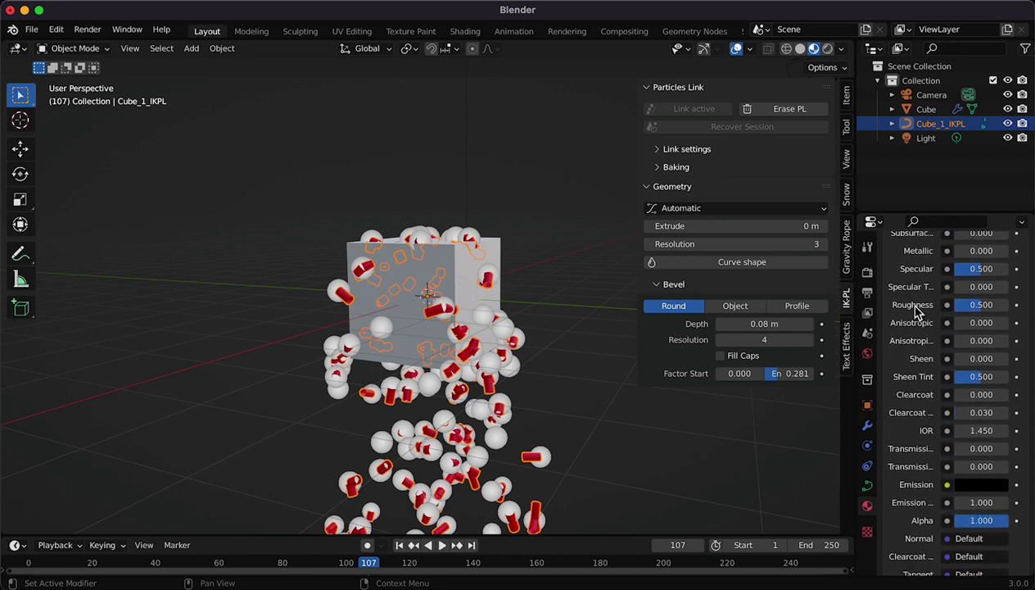
click(979, 487)
drag(999, 344, 996, 281)
click(924, 353)
drag(920, 358, 911, 360)
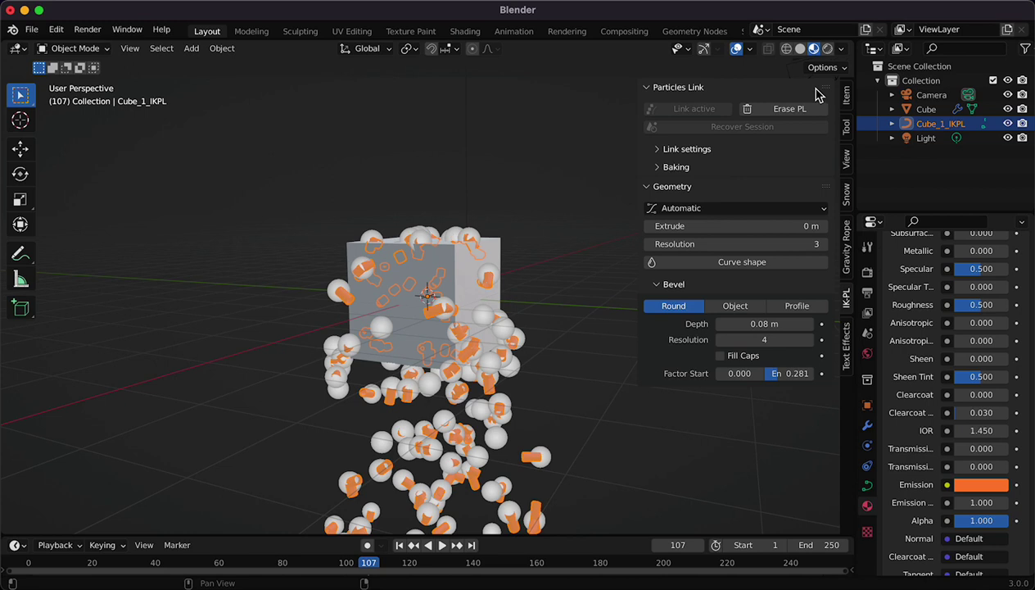
click(662, 189)
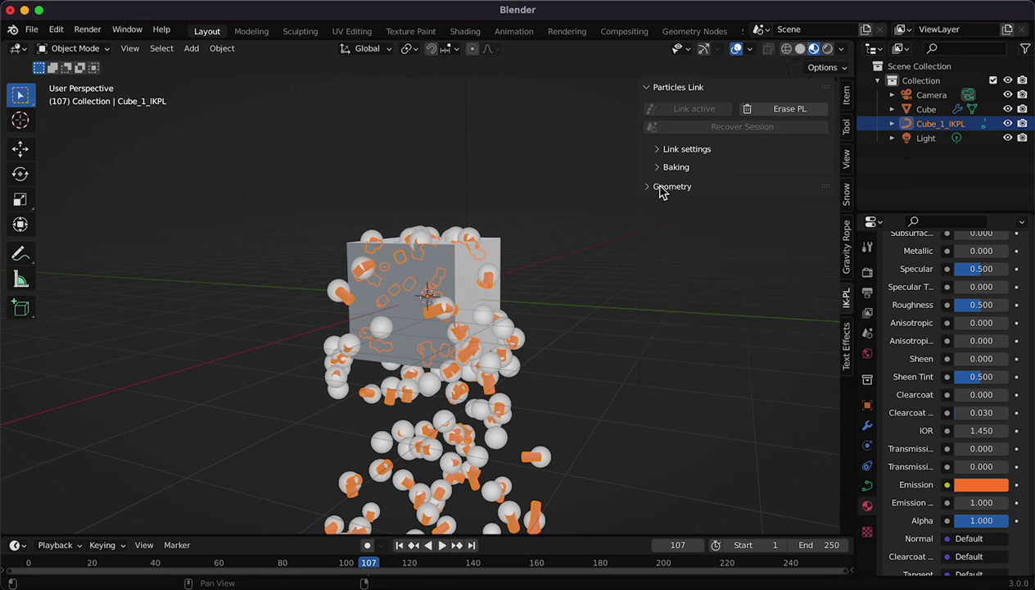
- Link the cube's particles into a new curve, Cube_3_IKPL, with a round bevel
click(497, 246)
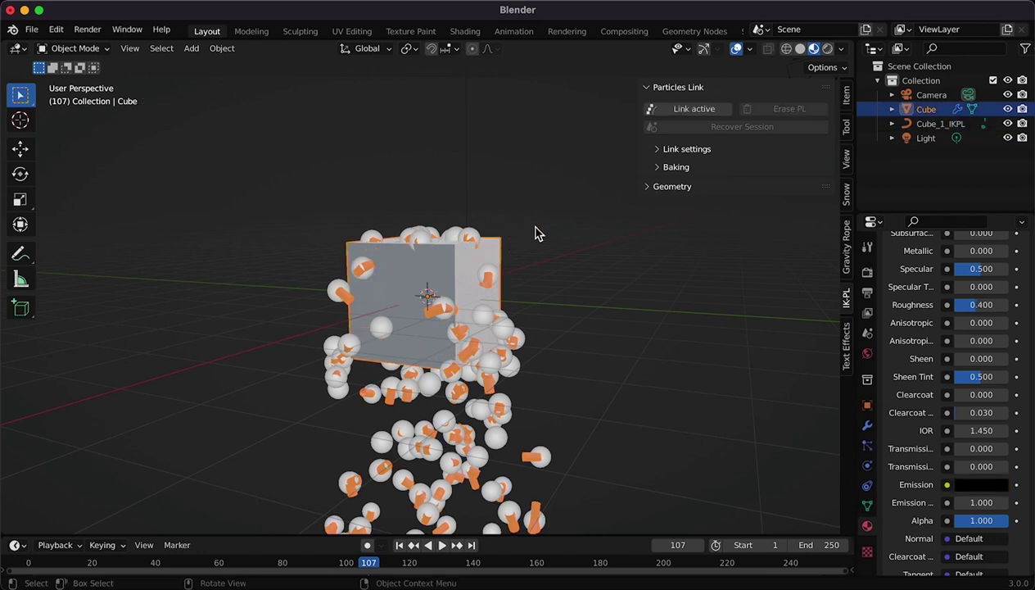
click(690, 113)
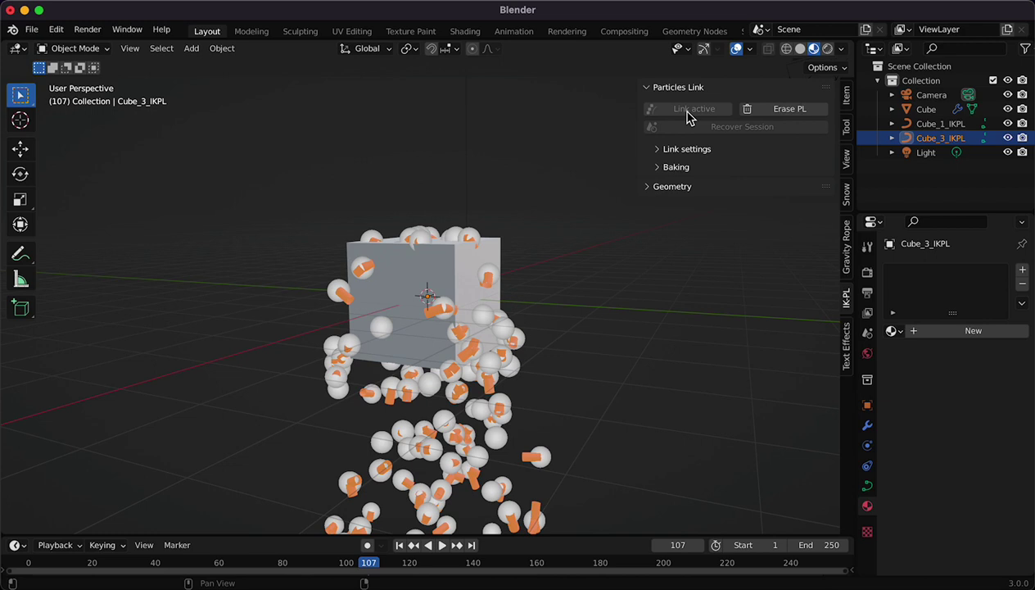
click(680, 186)
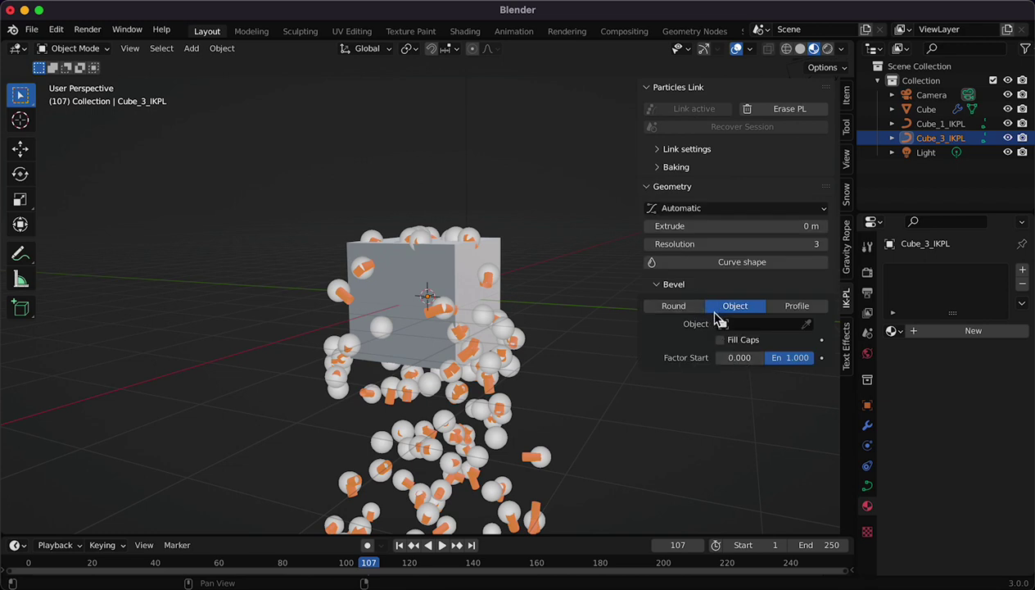
click(674, 306)
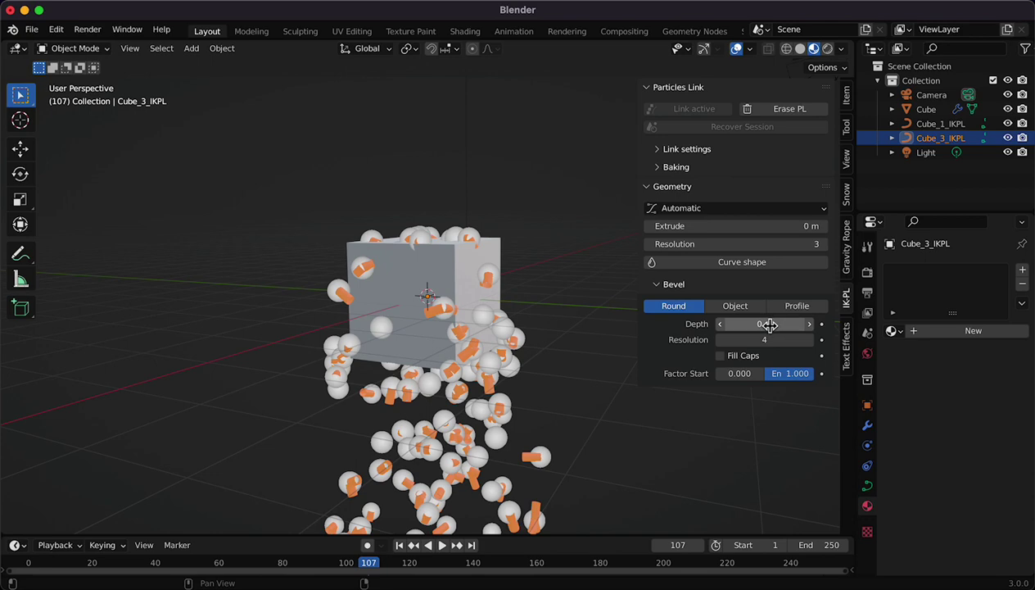
- Advance playback, set the link mode to Network and regenerate the links
click(442, 546)
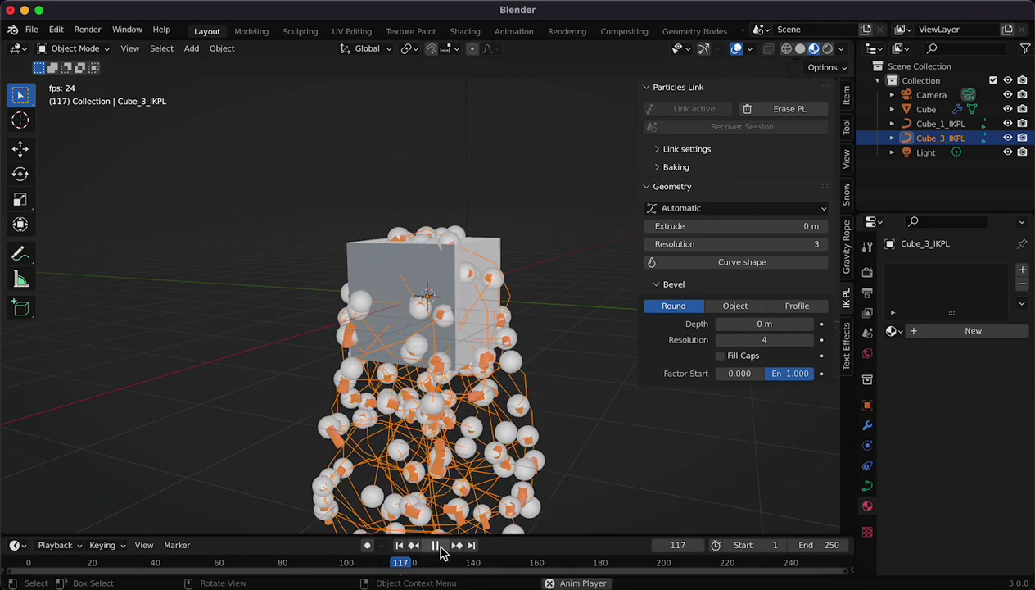
click(677, 151)
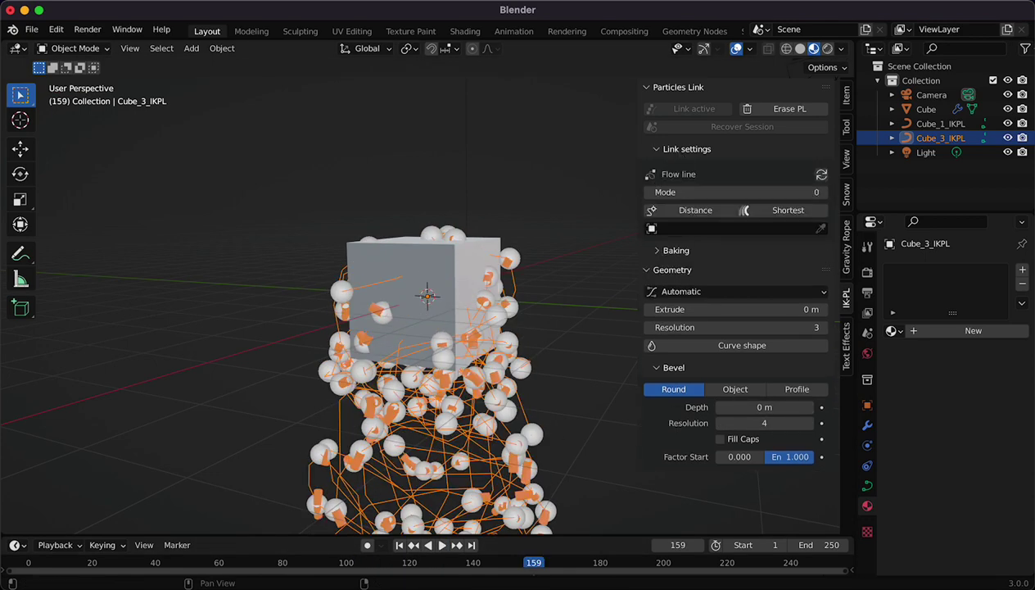
click(823, 193)
click(822, 175)
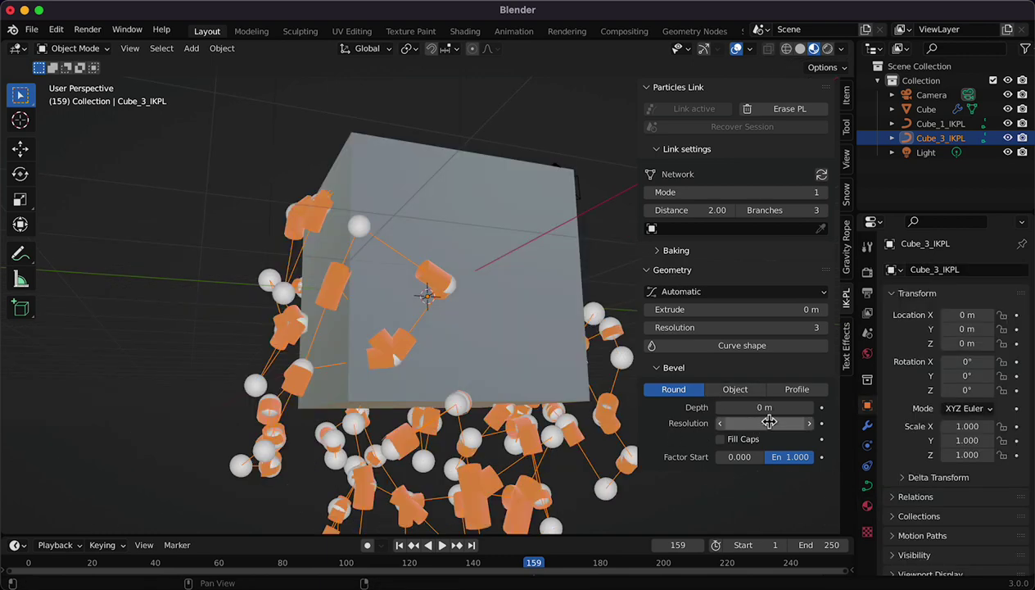
- Set bevel depth to 0.04 m, factor start 0.594 and factor end 1.000
drag(746, 407, 758, 407)
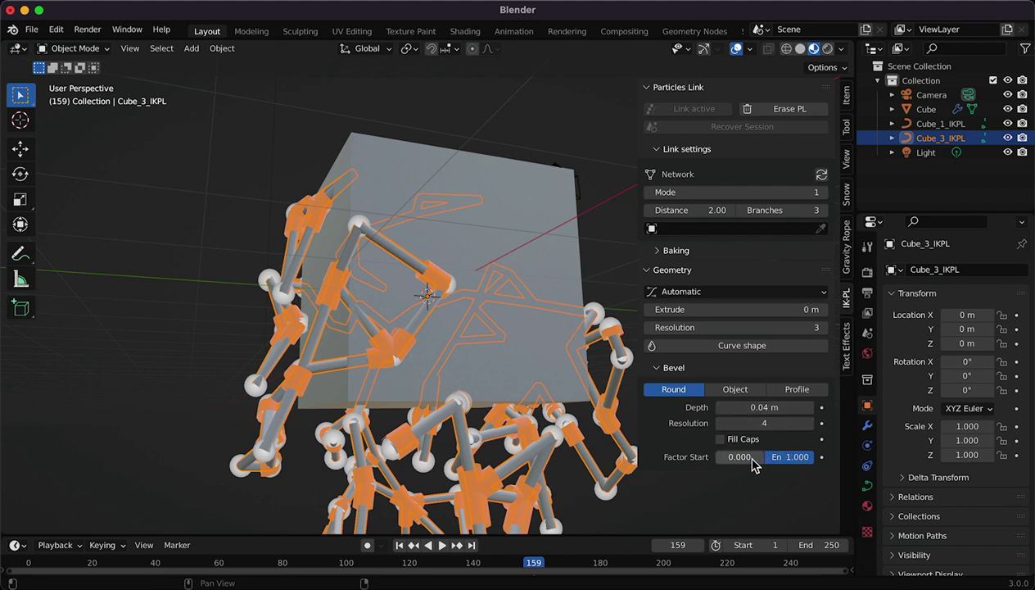
drag(799, 456, 786, 456)
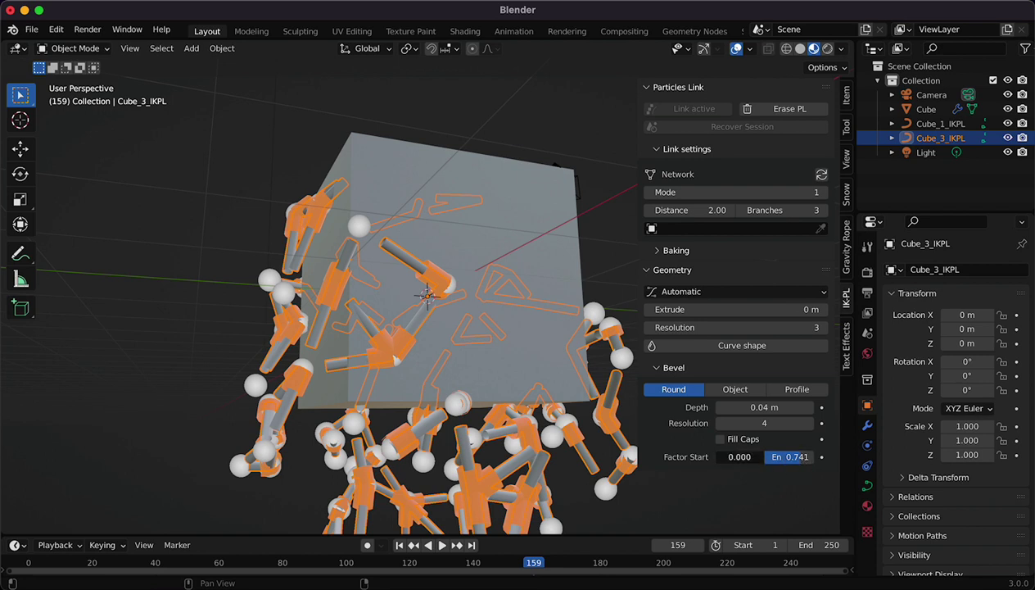
drag(720, 456, 747, 464)
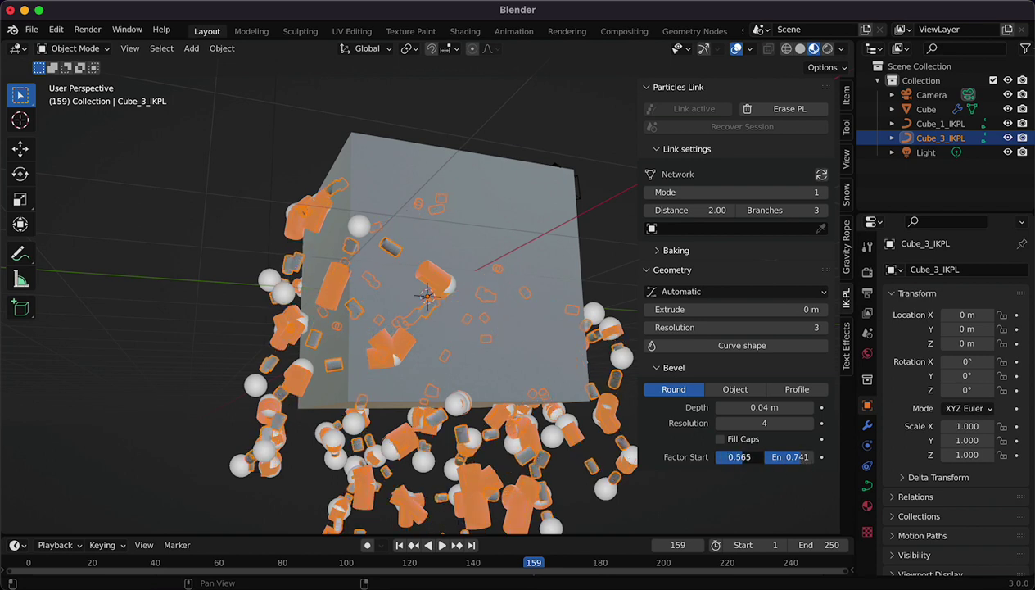
drag(807, 457, 827, 457)
drag(739, 457, 741, 456)
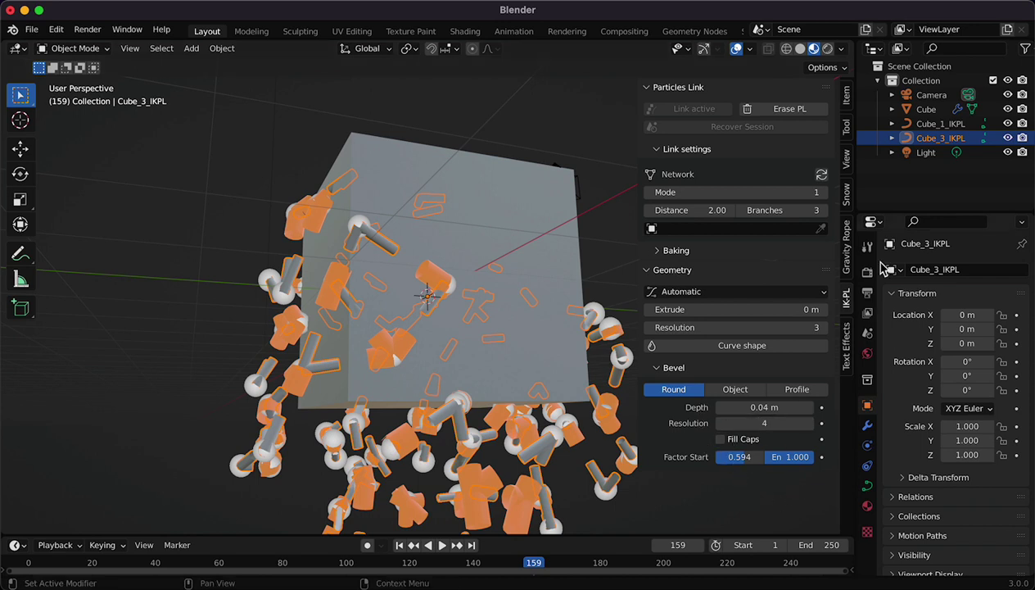
- Create Material.002 with a blue base colour for Cube_3_IKPL's tubes
click(868, 505)
click(971, 332)
click(968, 485)
mouse_move(942, 327)
mouse_down()
mouse_move(938, 289)
mouse_move(956, 280)
mouse_up()
middle_drag(574, 434, 479, 432)
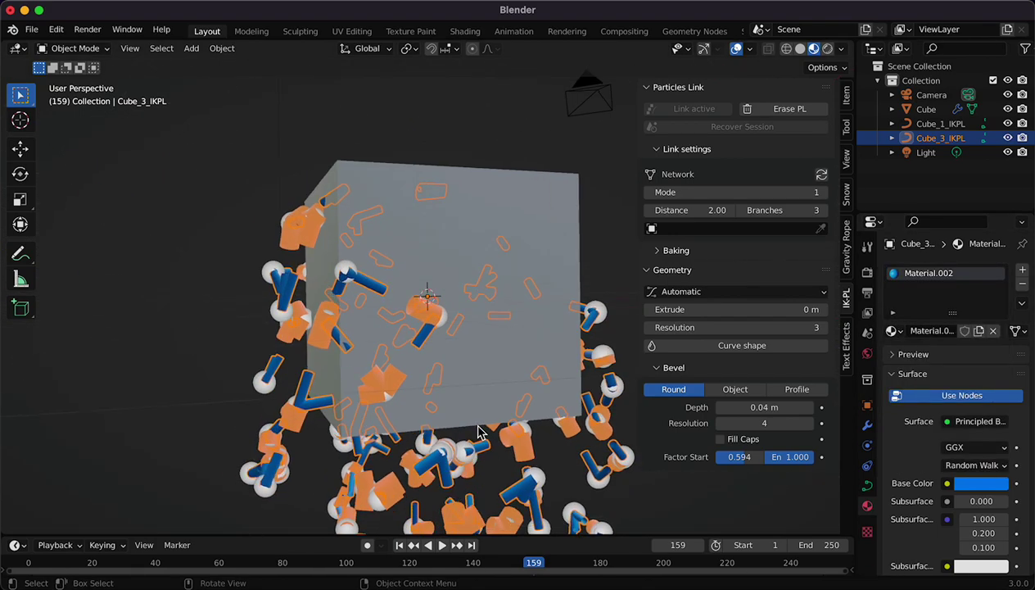
middle_drag(374, 365, 374, 364)
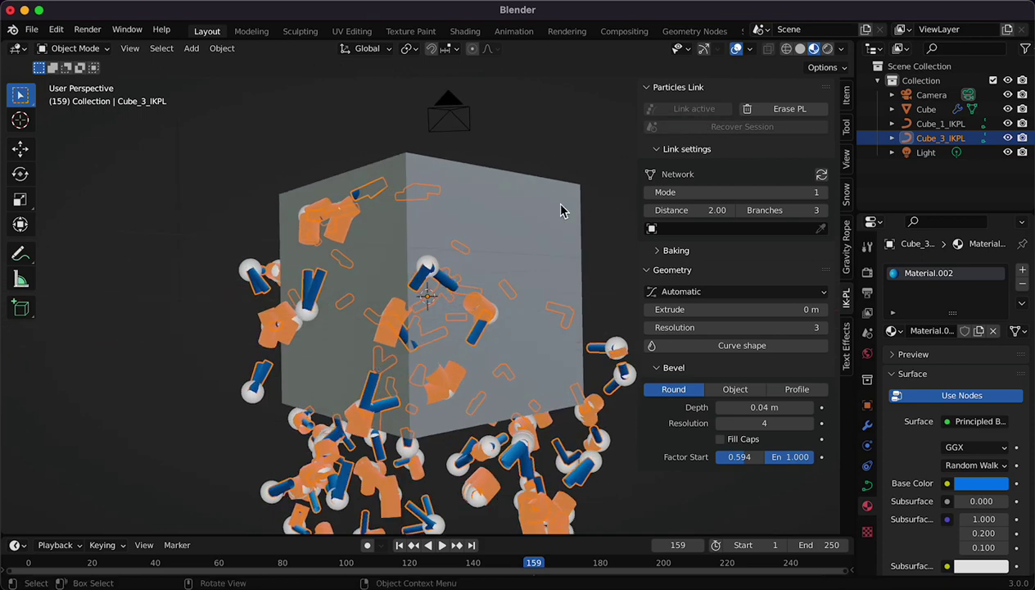
- Link a third curve, Cube_6_IKPL, from the cube in Network mode with a round bevel
click(560, 209)
click(703, 112)
click(822, 191)
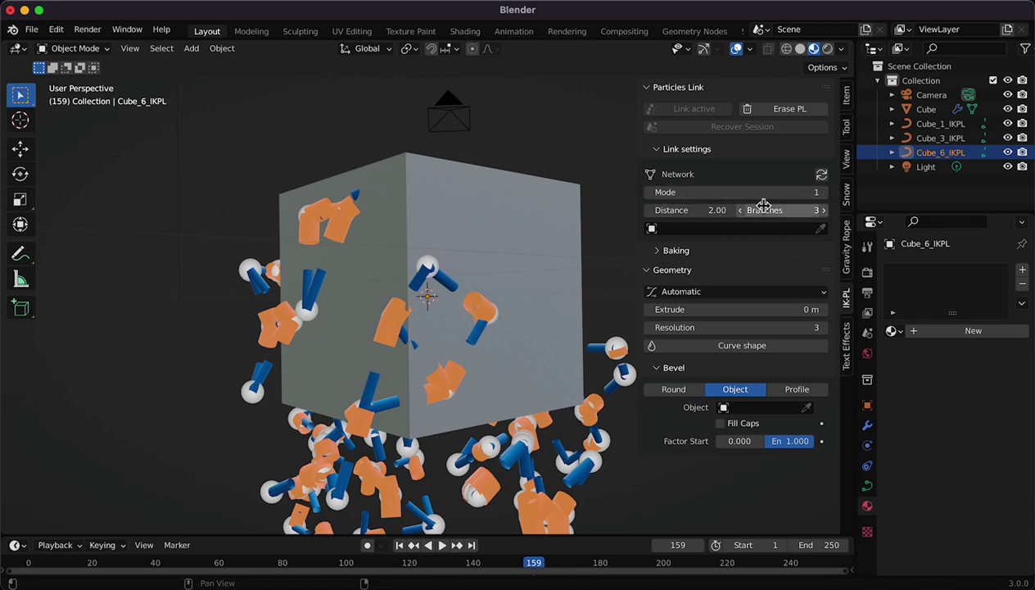
click(679, 389)
click(821, 176)
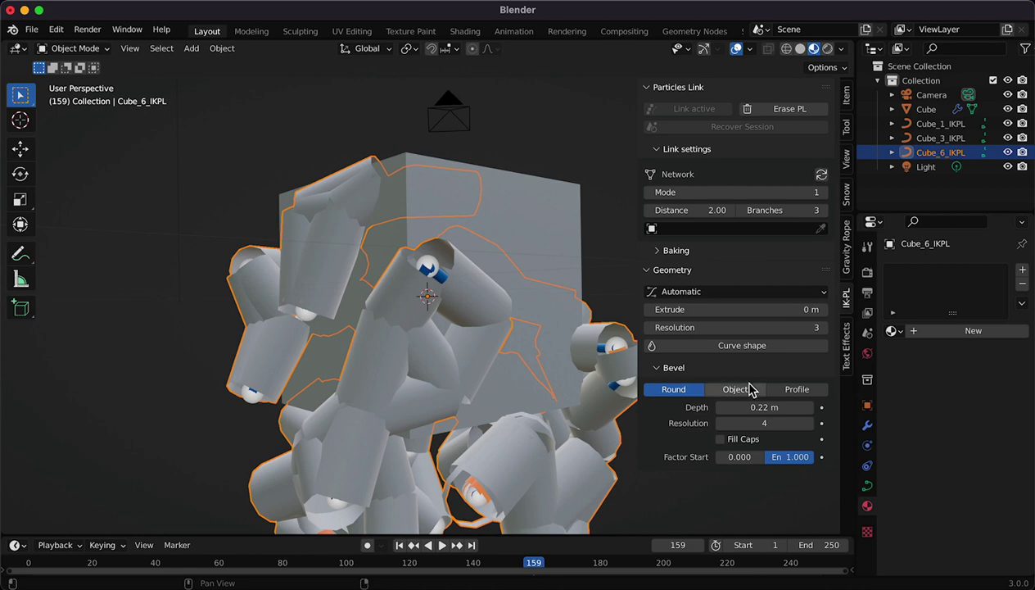
- Set the bevel depth to 0.02 m for thin tubes
click(763, 407)
text(0)
key(Return)
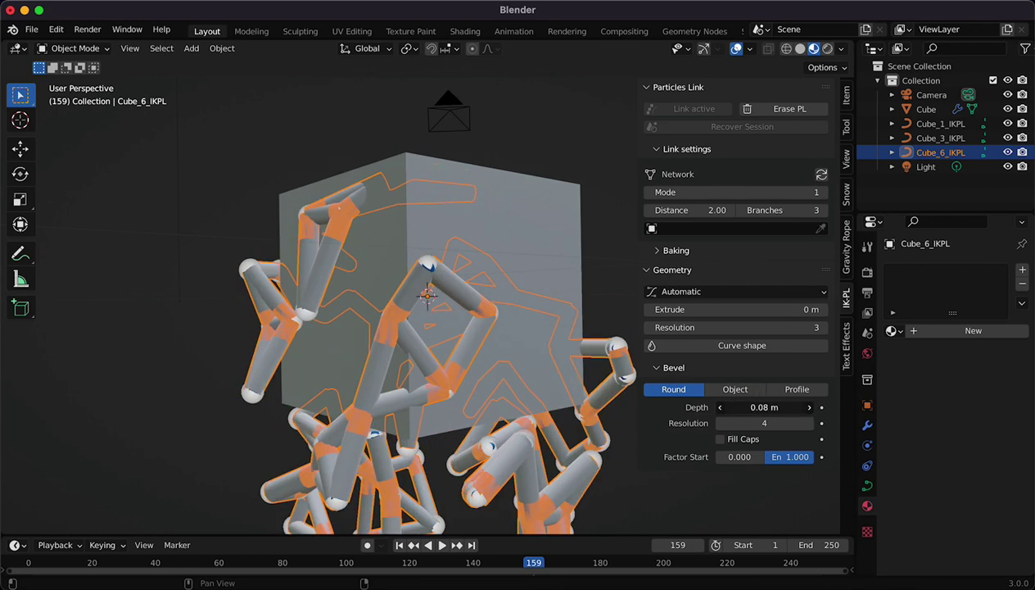
drag(764, 407, 757, 408)
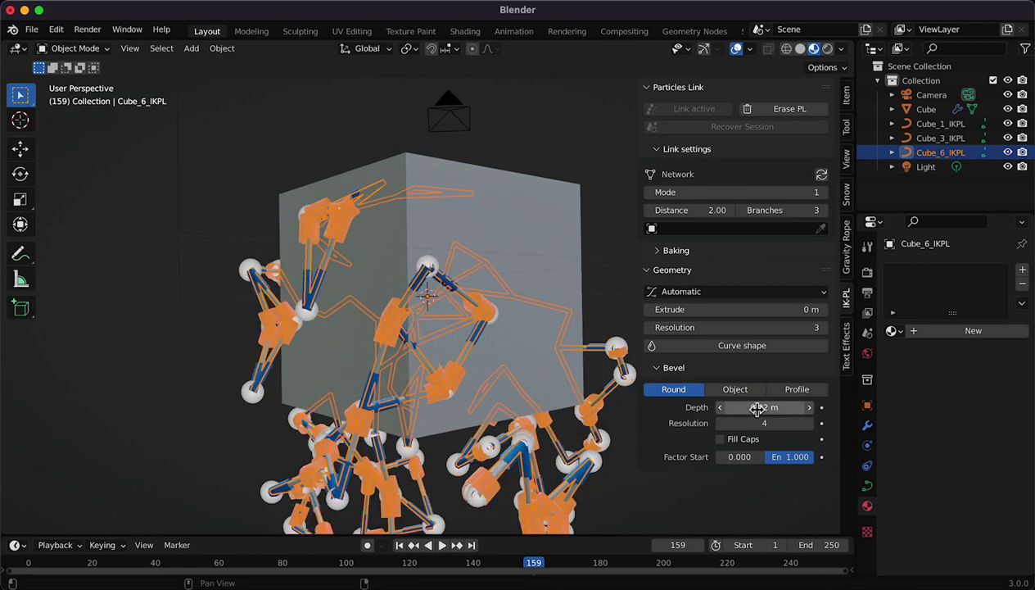
- Create Material.003 with a red base colour for Cube_6_IKPL's thin tubes
click(973, 332)
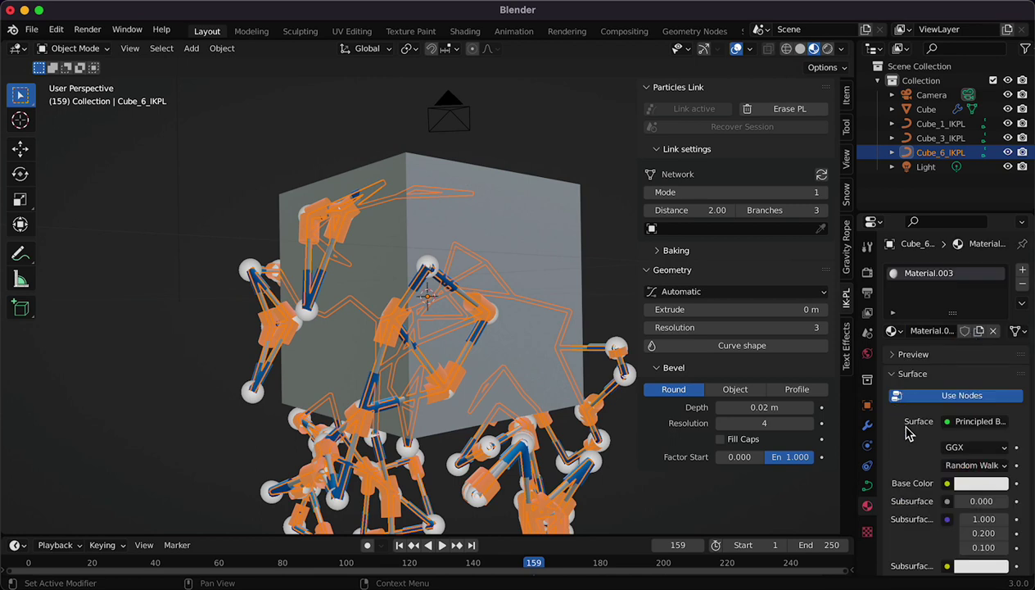
click(969, 484)
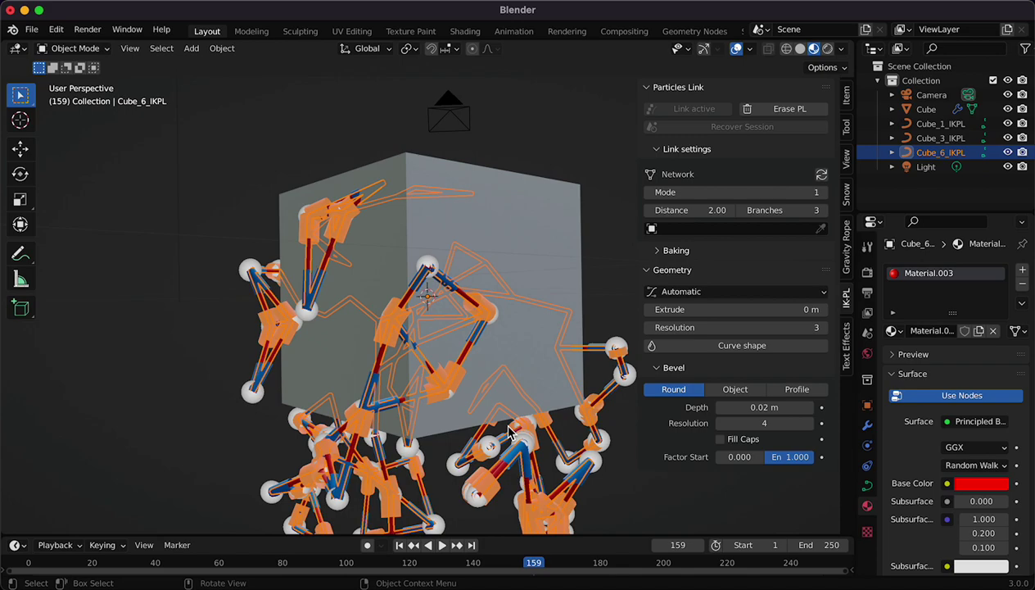
middle_drag(508, 430, 471, 506)
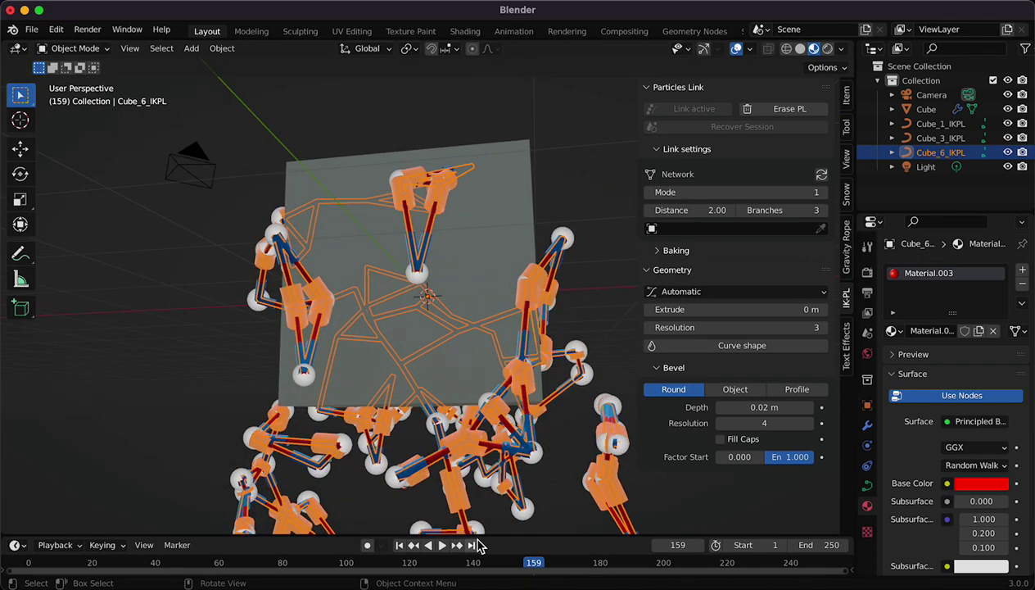
- Select all objects and play the animation to watch the three colored networks
key(a)
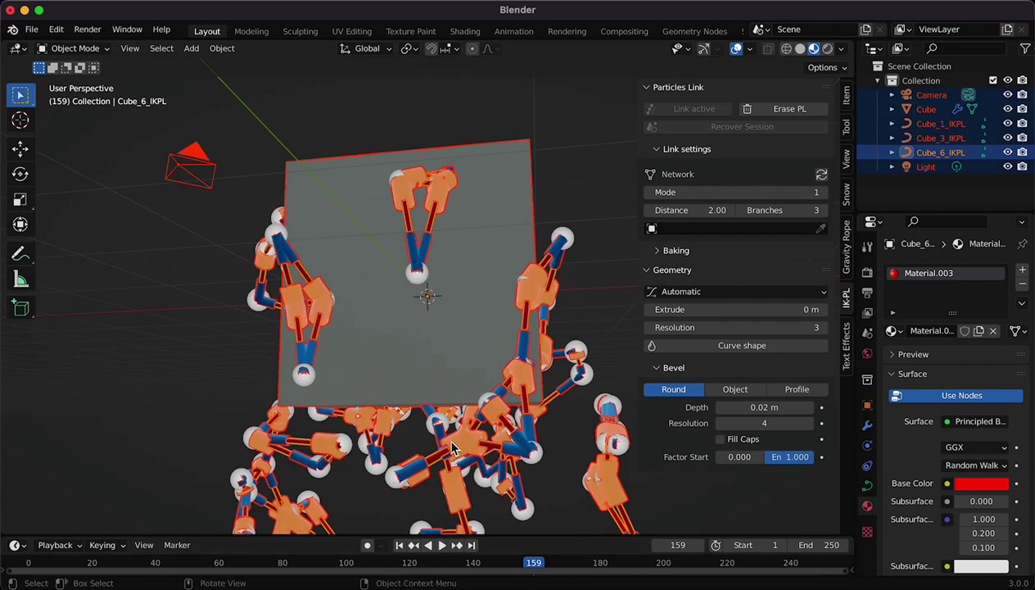
click(442, 547)
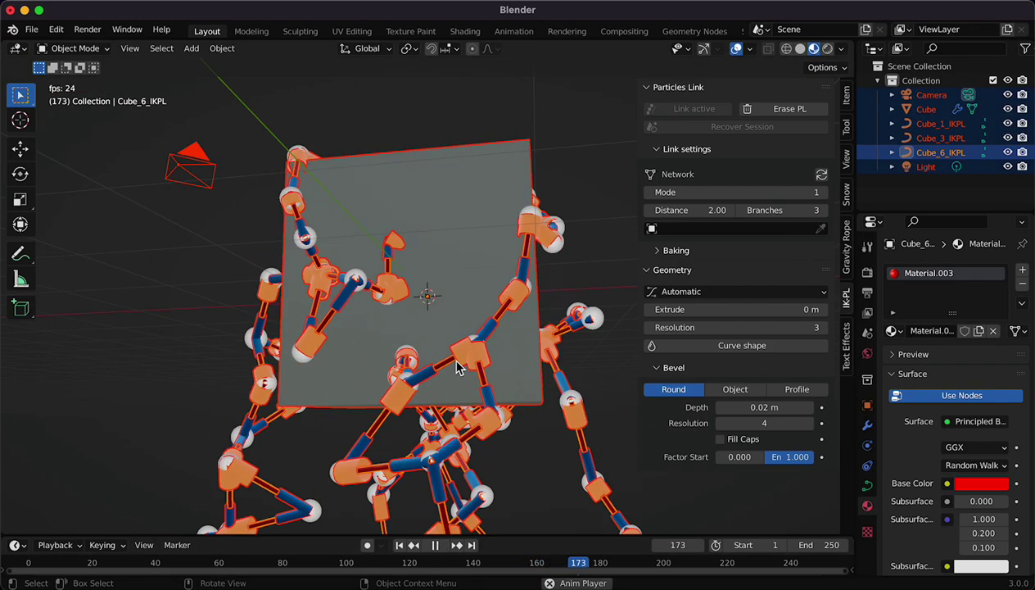